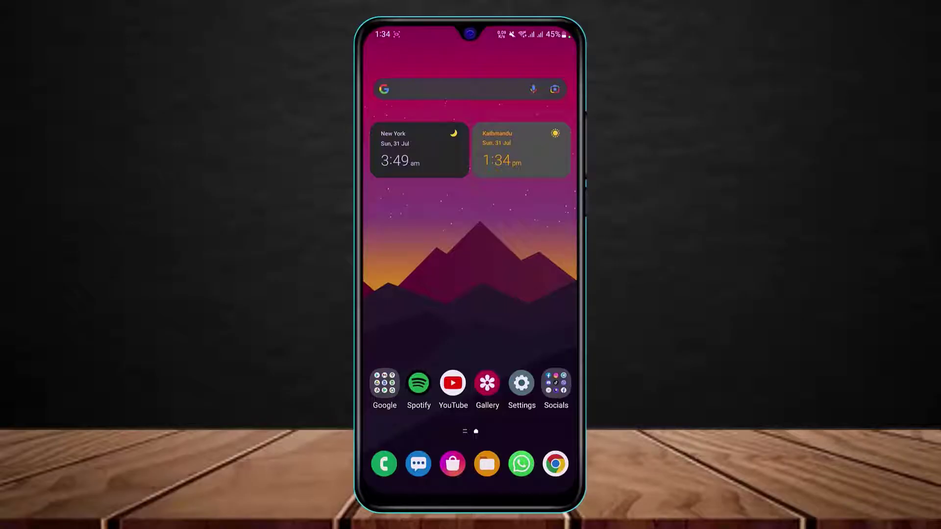
# Launch Instagram from the Socials folder and go to the business profile
pyautogui.click(556, 383)
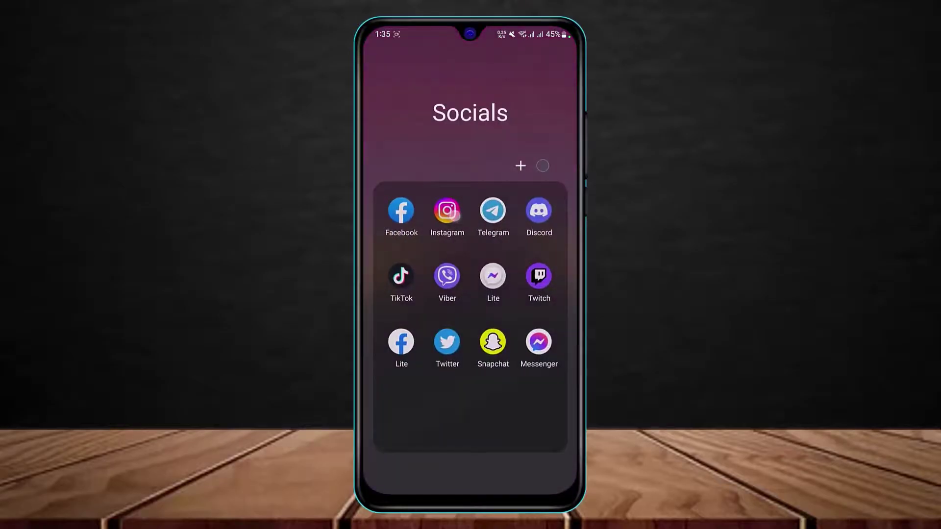
pyautogui.click(447, 211)
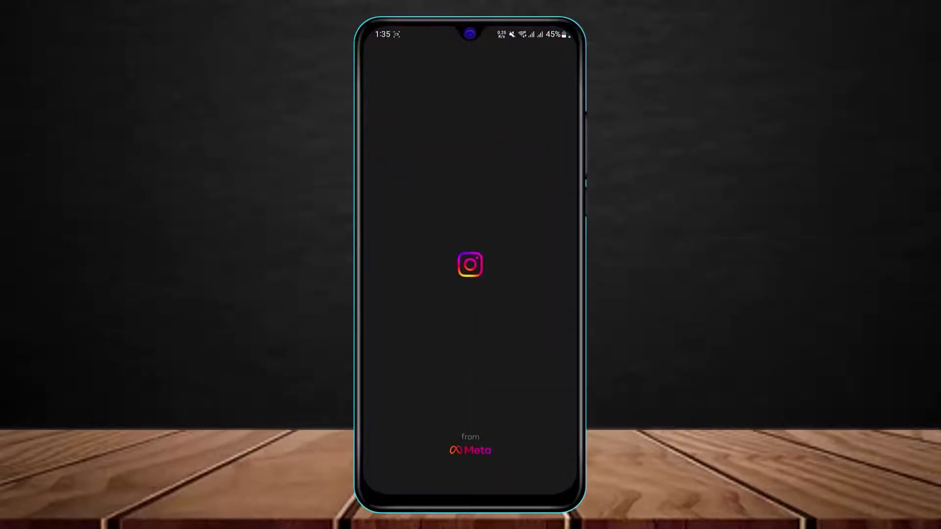
pyautogui.click(558, 482)
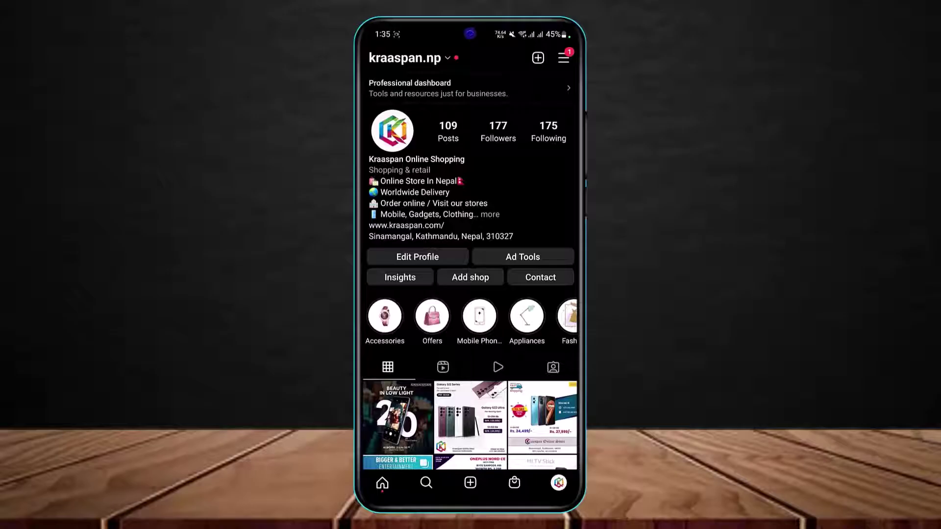
# Check Ad tools' Boost top post option, then back out to Ad tools
pyautogui.click(522, 256)
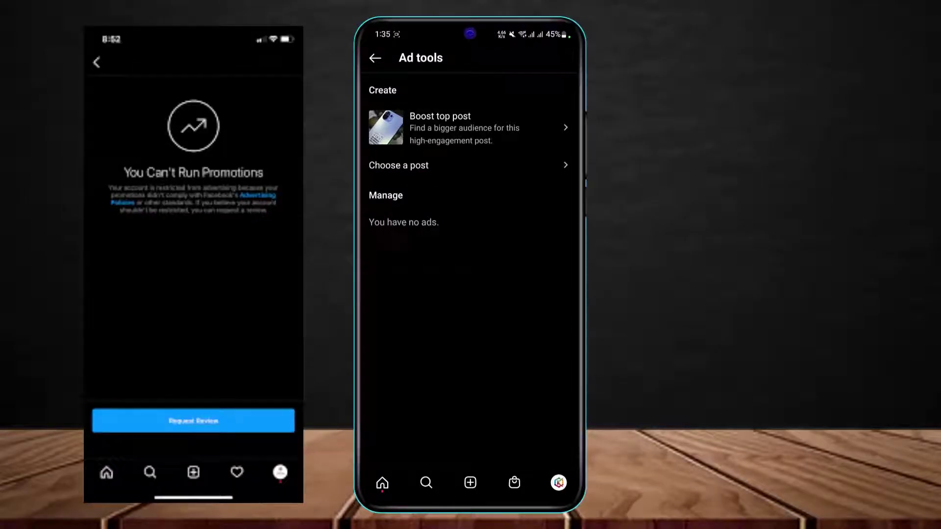
pyautogui.click(548, 128)
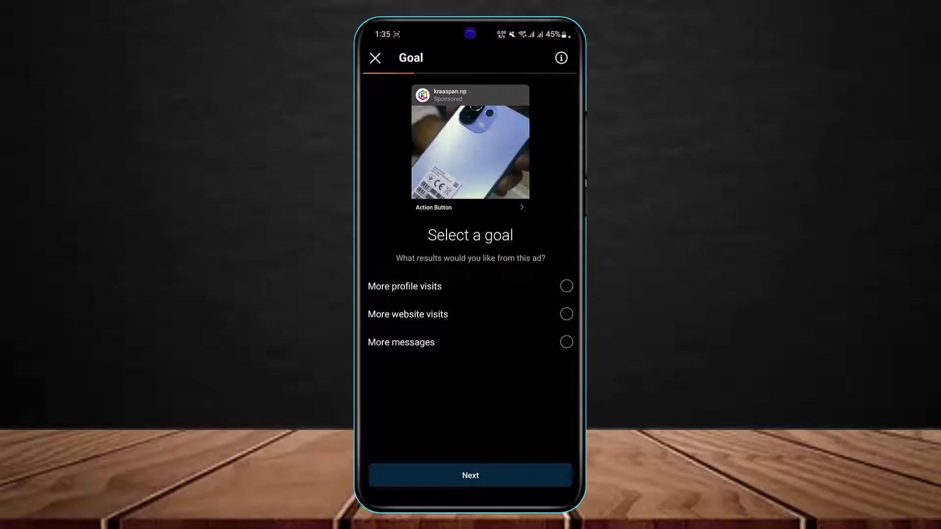
pyautogui.press('Escape')
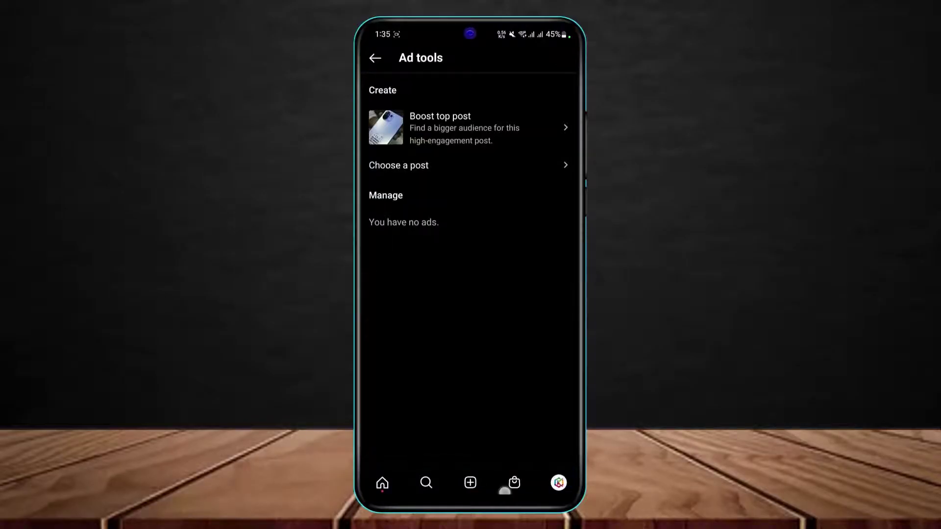
# Return to the home screen and launch Facebook from the Socials folder
pyautogui.hotkey('alt', 'Tab')
pyautogui.press('super')
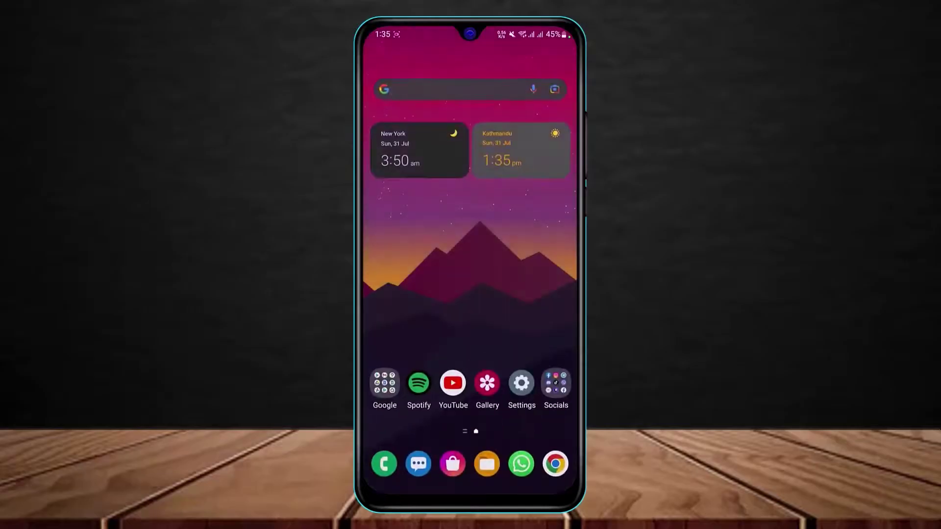
pyautogui.click(555, 383)
pyautogui.click(411, 223)
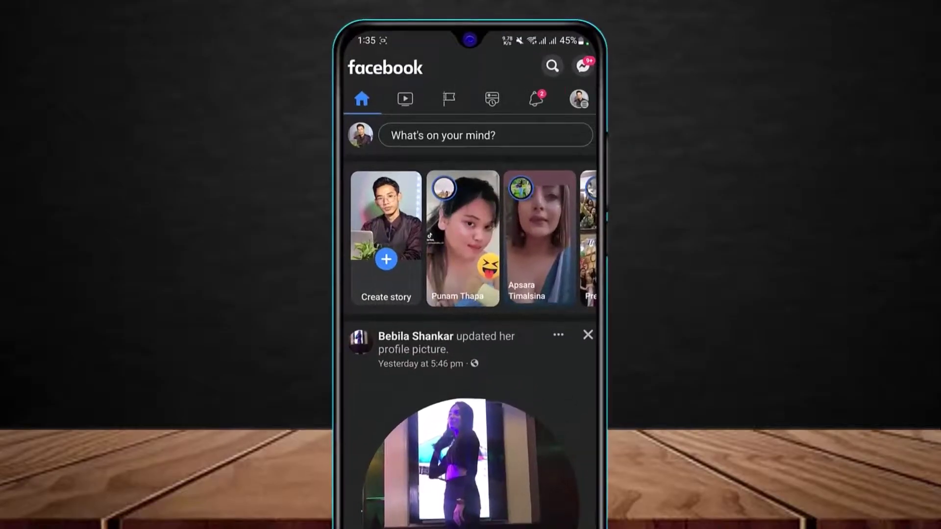
# Open Facebook Settings from the Menu's Settings & privacy section
pyautogui.click(579, 99)
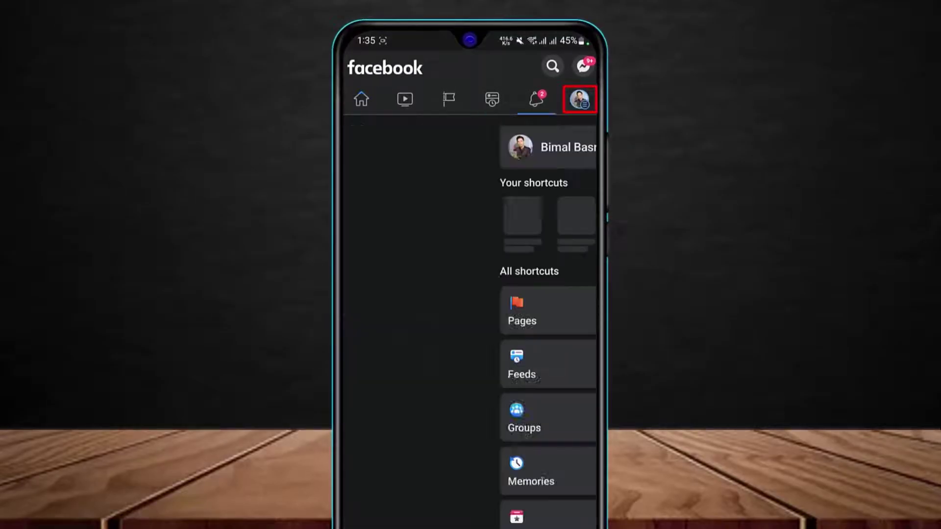
pyautogui.scroll(-5, 470, 330)
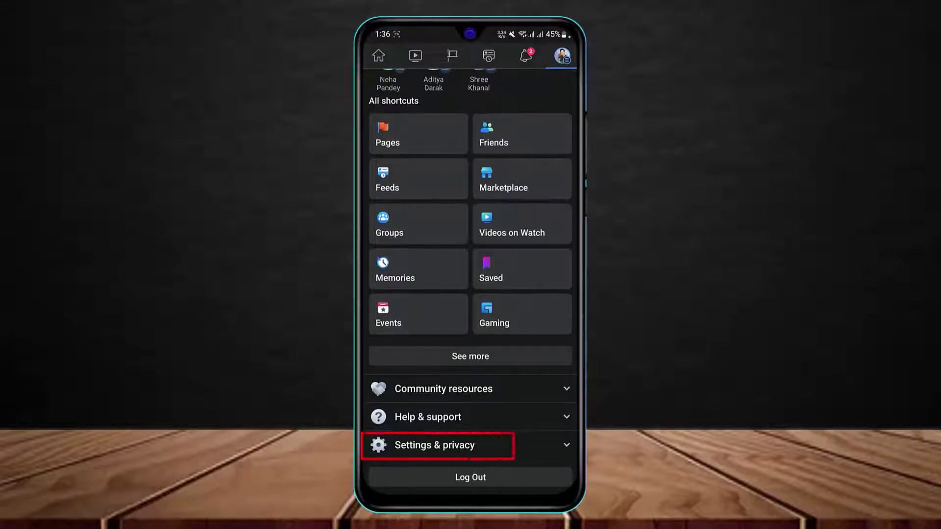
pyautogui.click(435, 445)
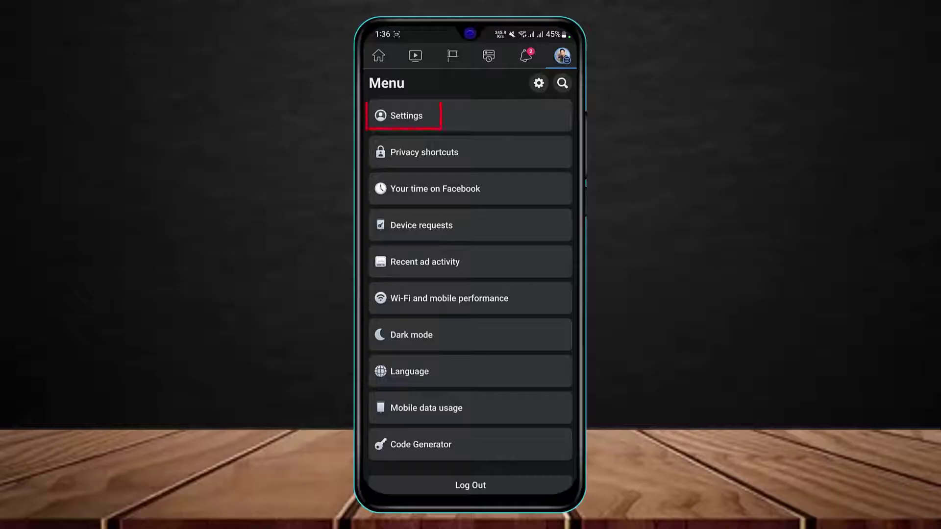
pyautogui.click(406, 116)
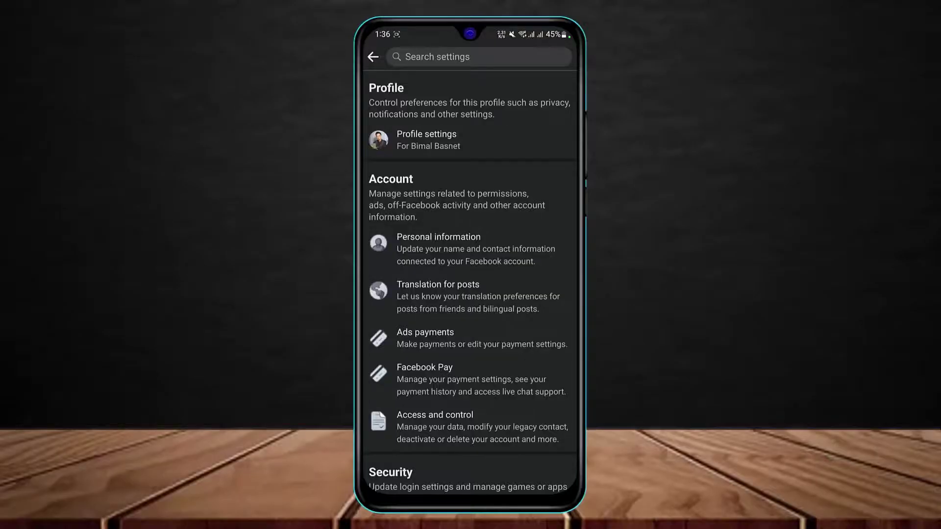
pyautogui.scroll(-10, 471, 280)
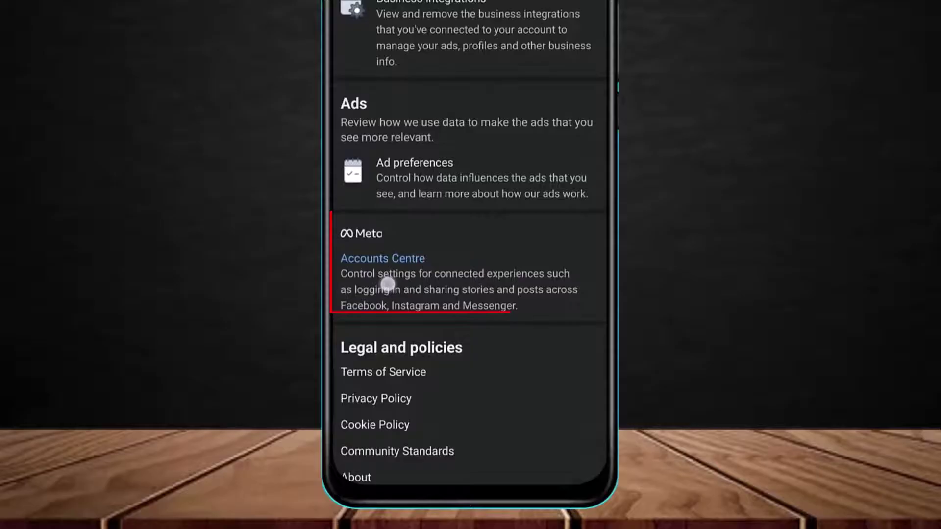
pyautogui.moveTo(388, 284); pyautogui.dragTo(532, 257)
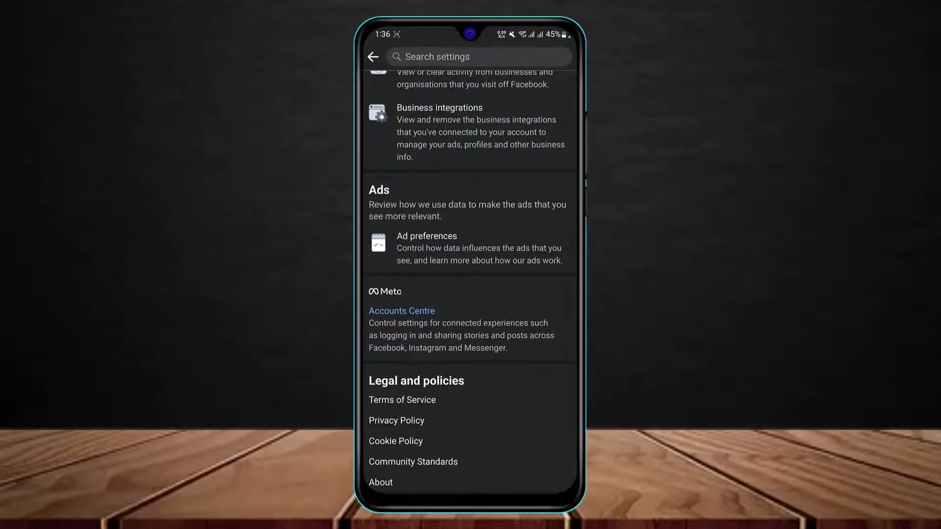
# Check Accounts Centre Profiles for the linked Facebook and Instagram accounts, then go home
pyautogui.click(402, 310)
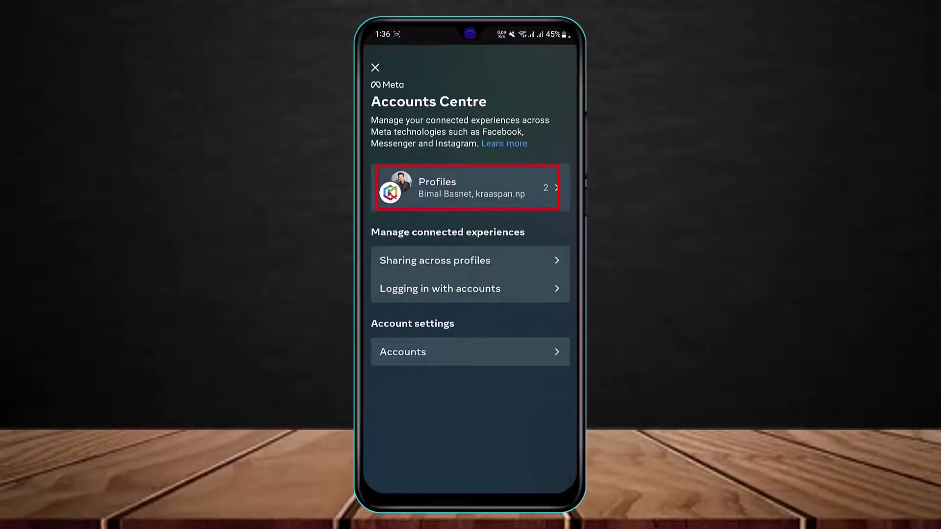
pyautogui.click(467, 188)
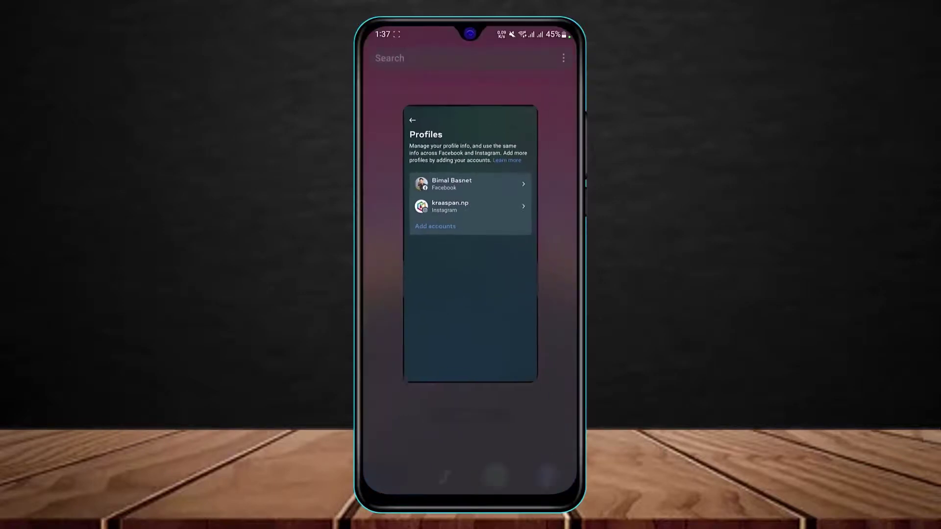
pyautogui.moveTo(477, 489)
pyautogui.mouseDown()
pyautogui.moveTo(488, 367)
pyautogui.moveTo(478, 147)
pyautogui.mouseUp()
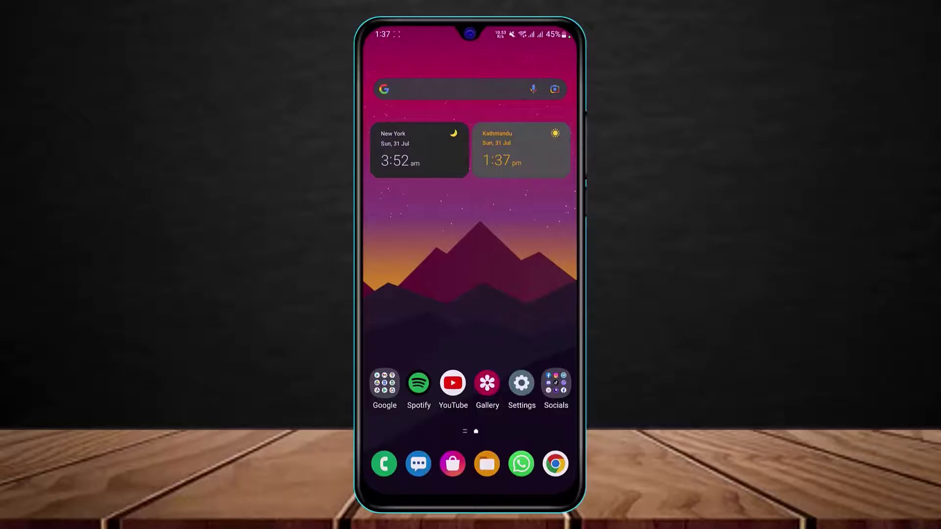
# Launch Instagram from the Socials folder and go to the profile
pyautogui.click(556, 383)
pyautogui.click(450, 215)
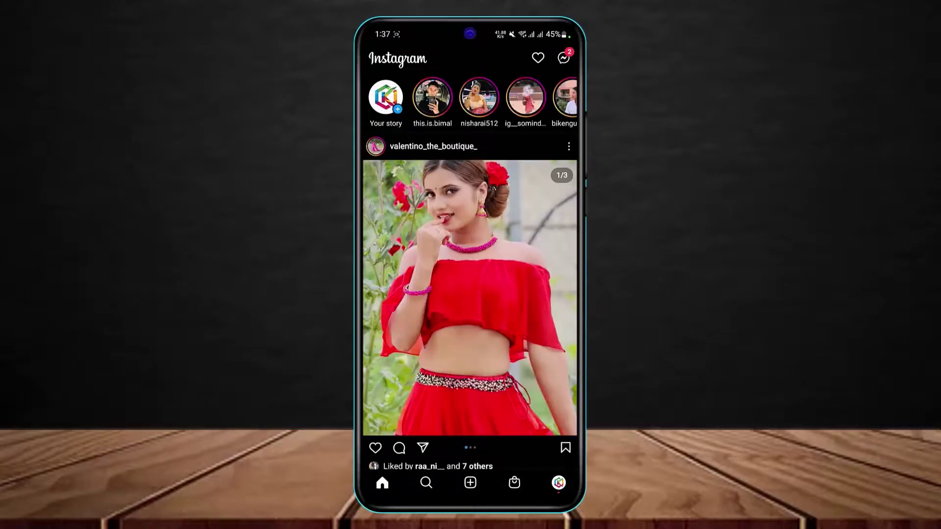
pyautogui.click(558, 482)
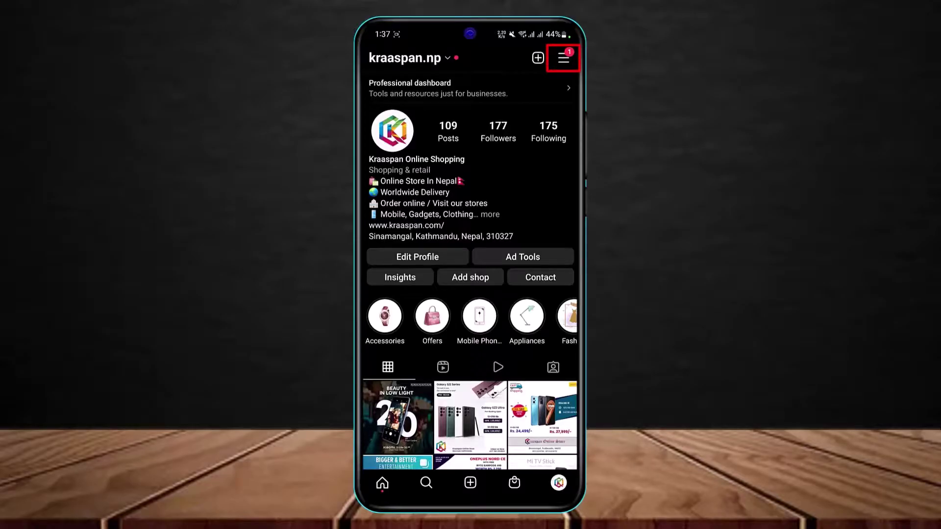
# Review Switch account type options in Account settings, then return to main settings
pyautogui.click(563, 57)
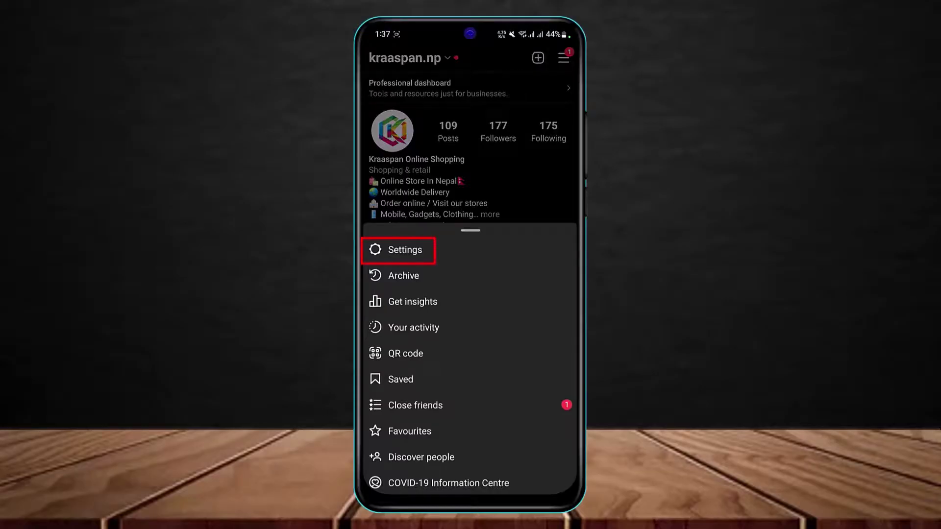
pyautogui.click(405, 250)
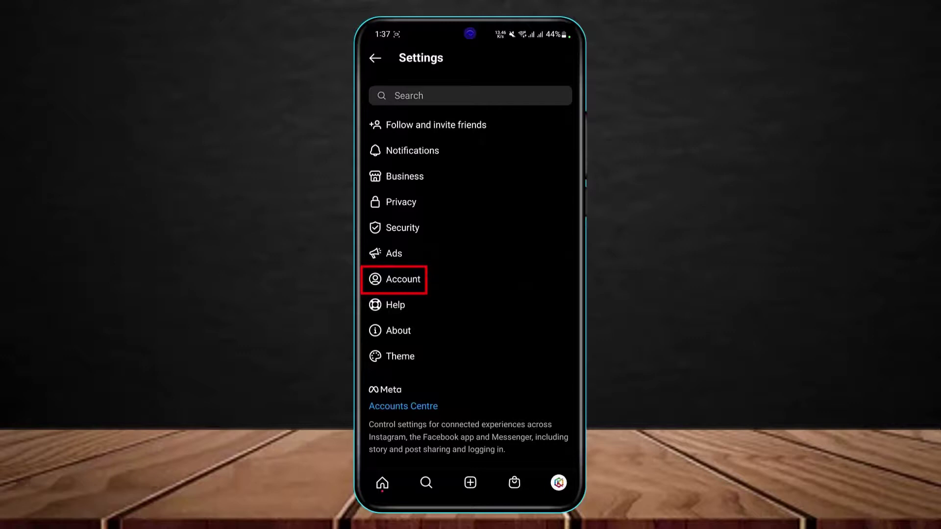
pyautogui.click(397, 279)
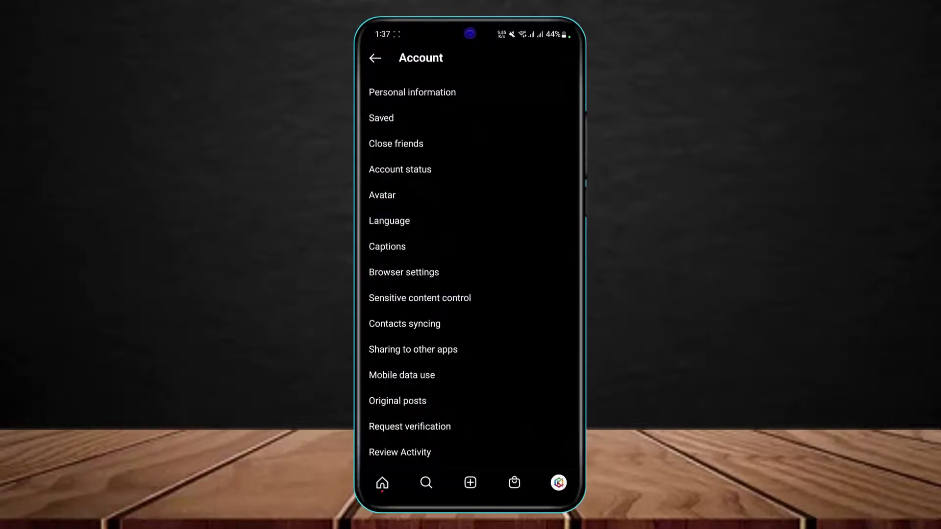
pyautogui.scroll(-2, 470, 272)
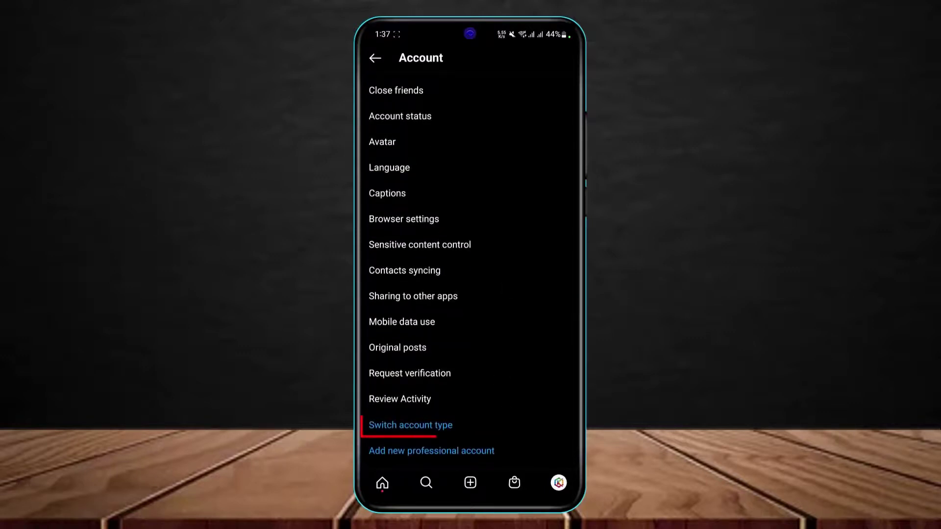
pyautogui.click(411, 425)
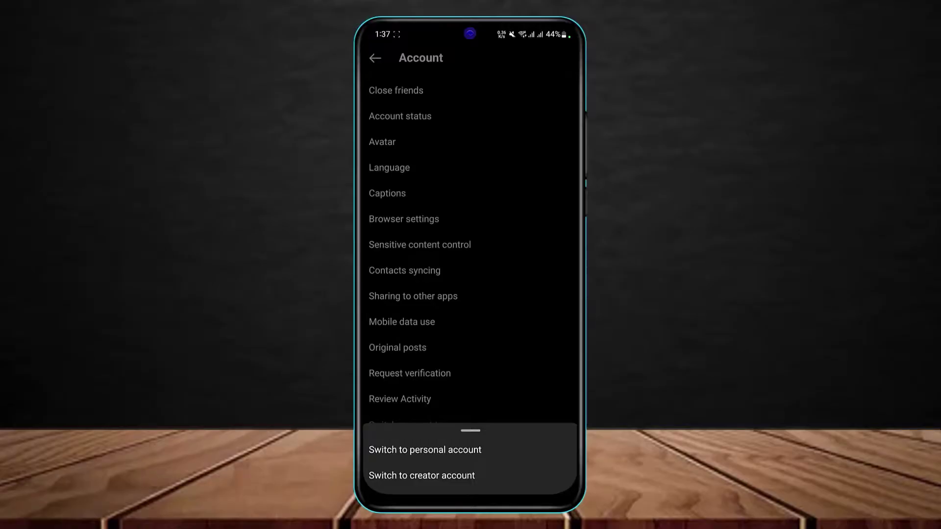
pyautogui.press('Escape')
pyautogui.scroll(2, 451, 274)
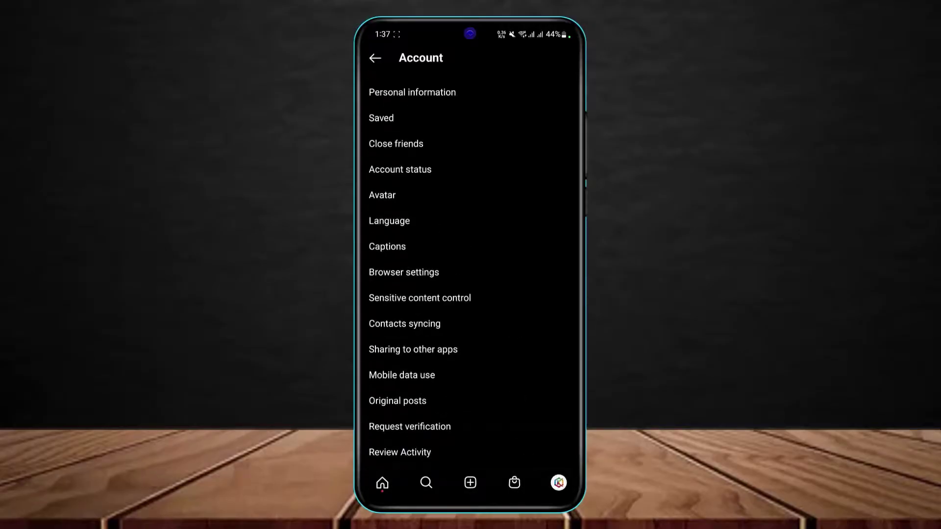
pyautogui.press('Escape')
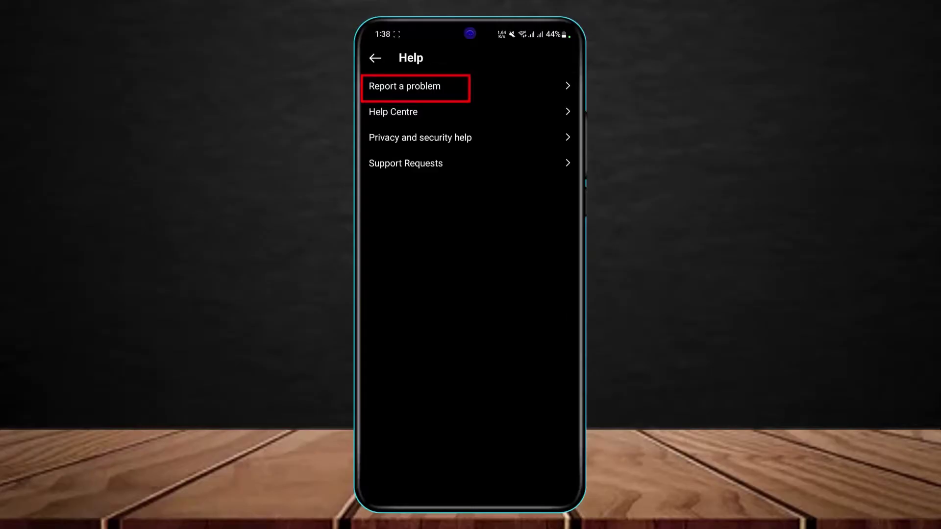
# Choose Report a problem in the Help pop-up to start a bug report
pyautogui.click(404, 86)
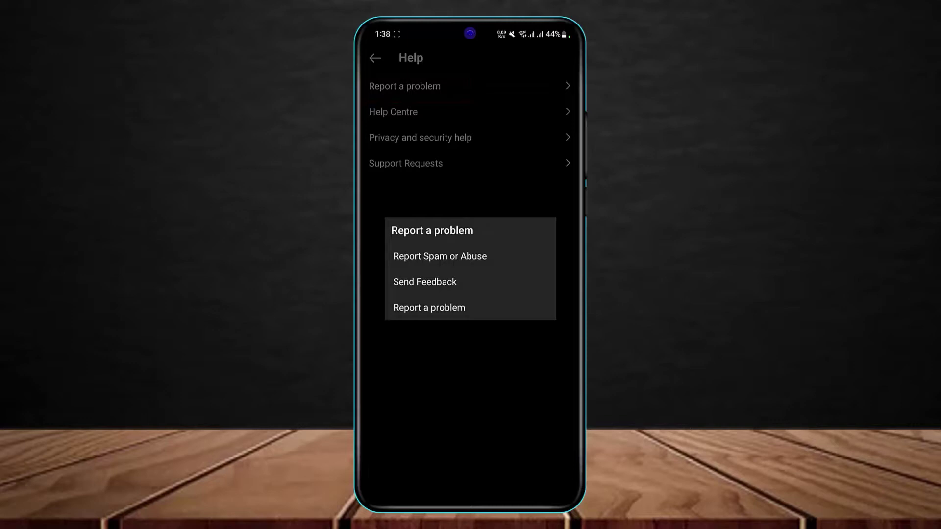
pyautogui.click(441, 309)
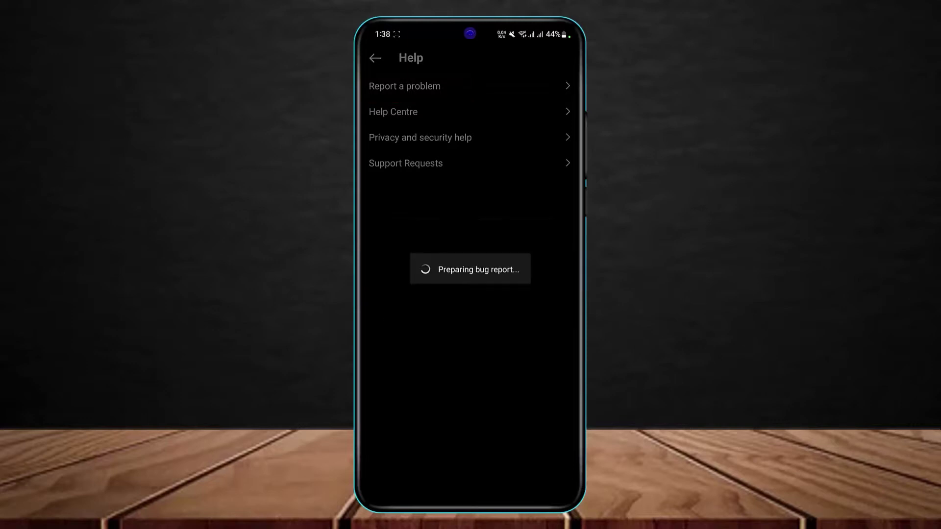